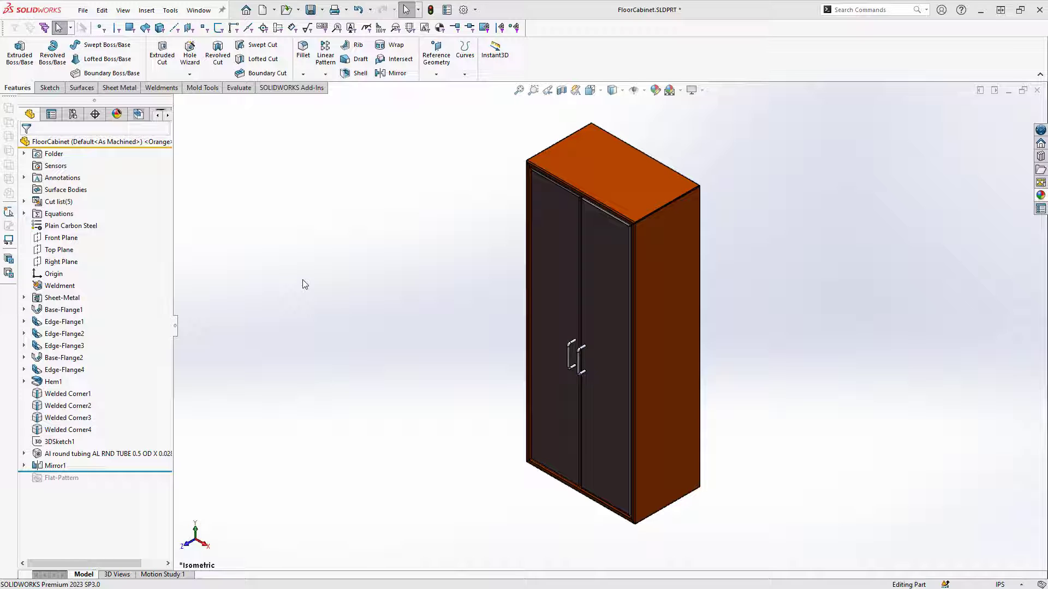
Launch the Asset Publisher for the FloorCabinet part from the Tools menu
{"action": "left_click", "coordinate": [170, 11]}
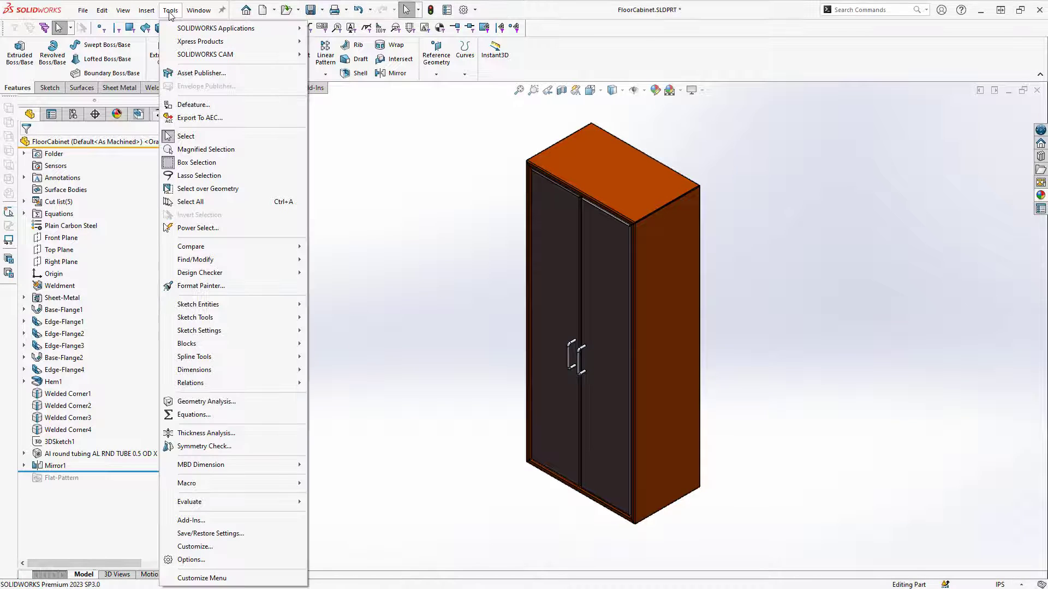
{"action": "left_click", "coordinate": [232, 76]}
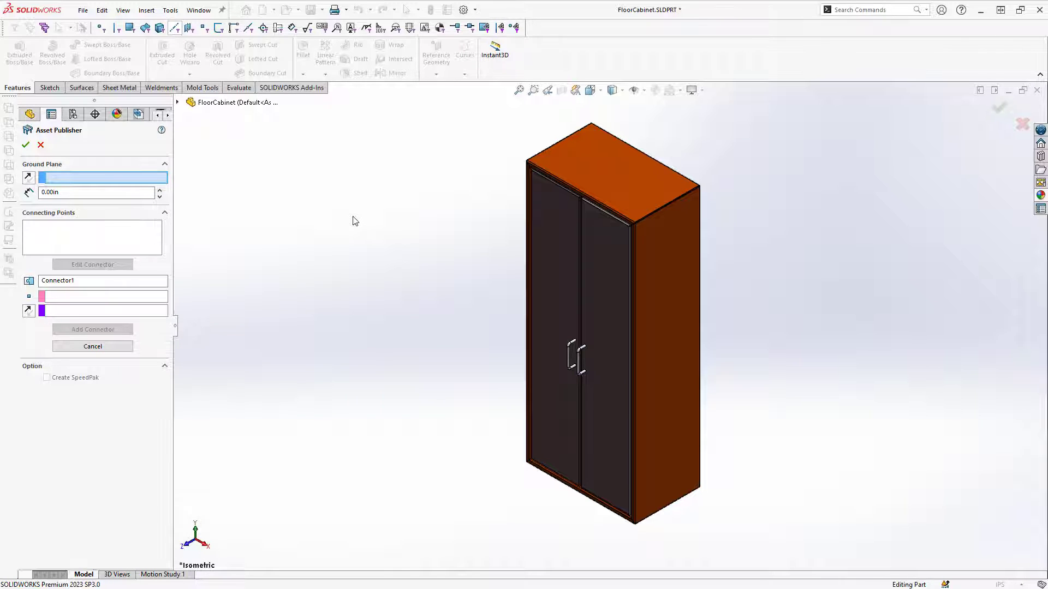
Pick the cabinet's underside face (Face<1>) as the ground plane and select its 0.00in distance value
{"action": "middle_click_drag", "start_coordinate": [353, 221], "coordinate": [611, 448]}
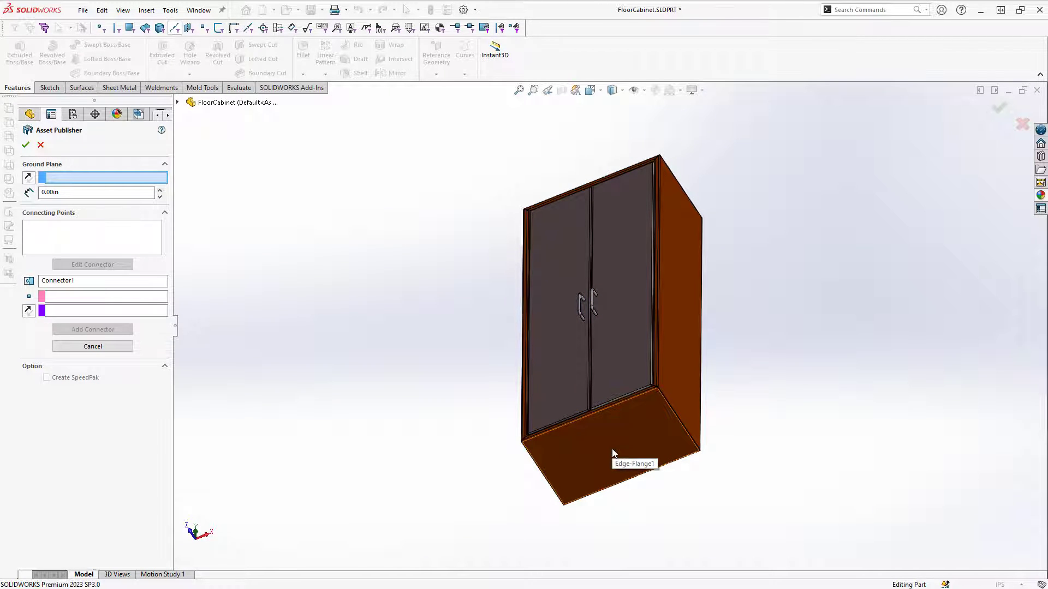
{"action": "left_click", "coordinate": [612, 452]}
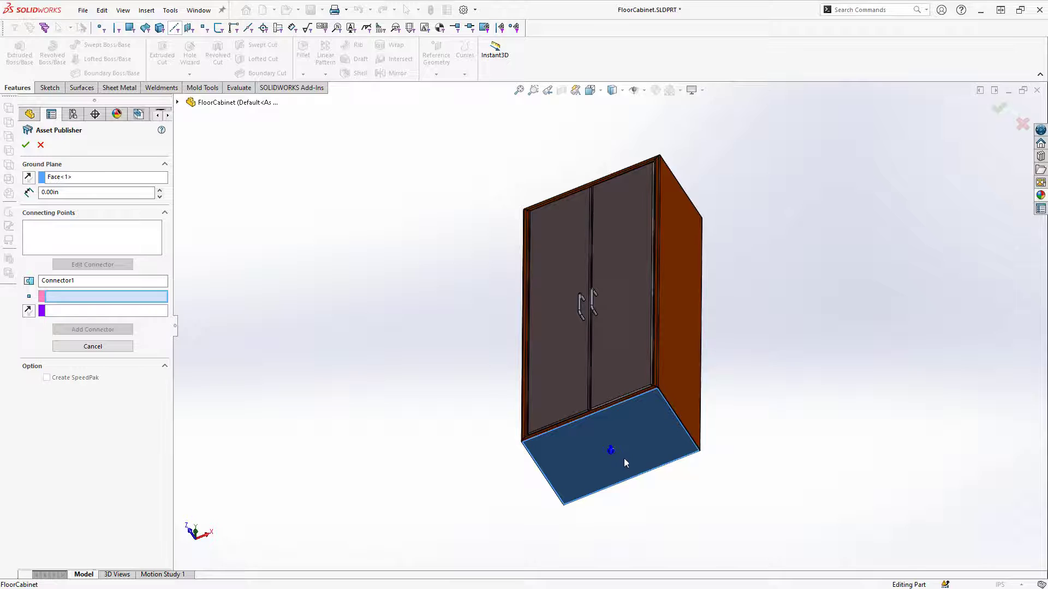
{"action": "scroll", "coordinate": [627, 464], "scroll_direction": "down", "scroll_amount": 5}
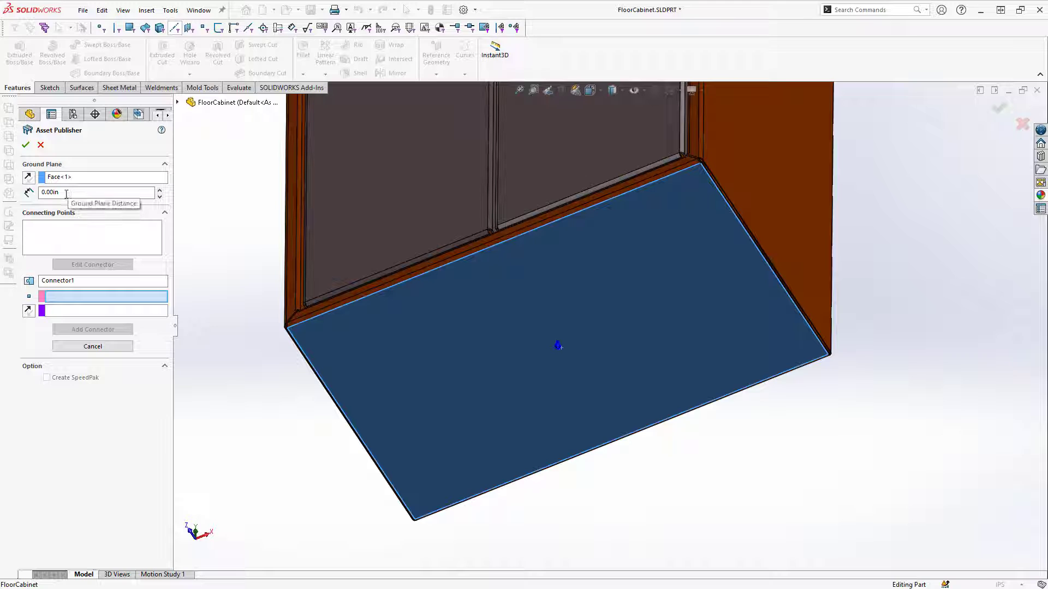
{"action": "left_click_drag", "start_coordinate": [68, 194], "coordinate": [30, 194]}
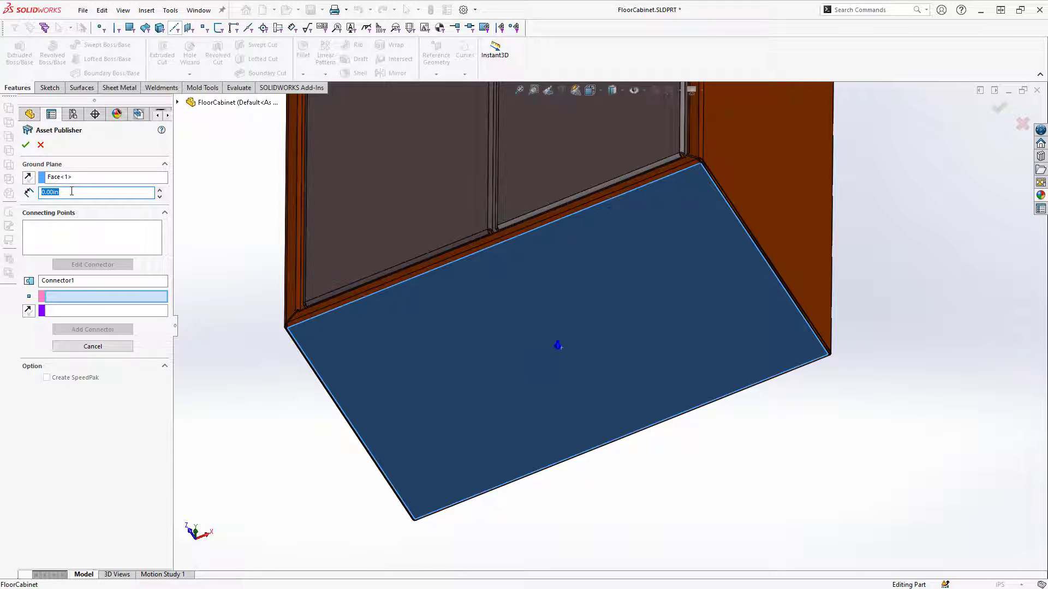
Enter a 1.00in ground plane distance and tilt the cabinet to check the offset plane
{"action": "key", "text": "Home"}
{"action": "middle_click_drag", "start_coordinate": [580, 313], "coordinate": [547, 323]}
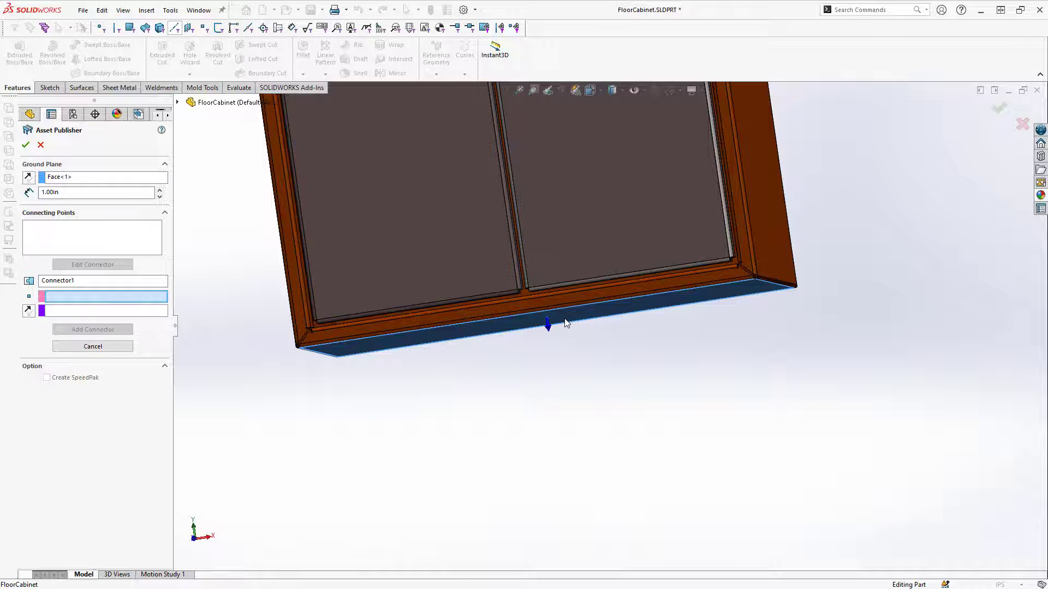
{"action": "scroll", "coordinate": [565, 323], "scroll_direction": "up", "scroll_amount": 6}
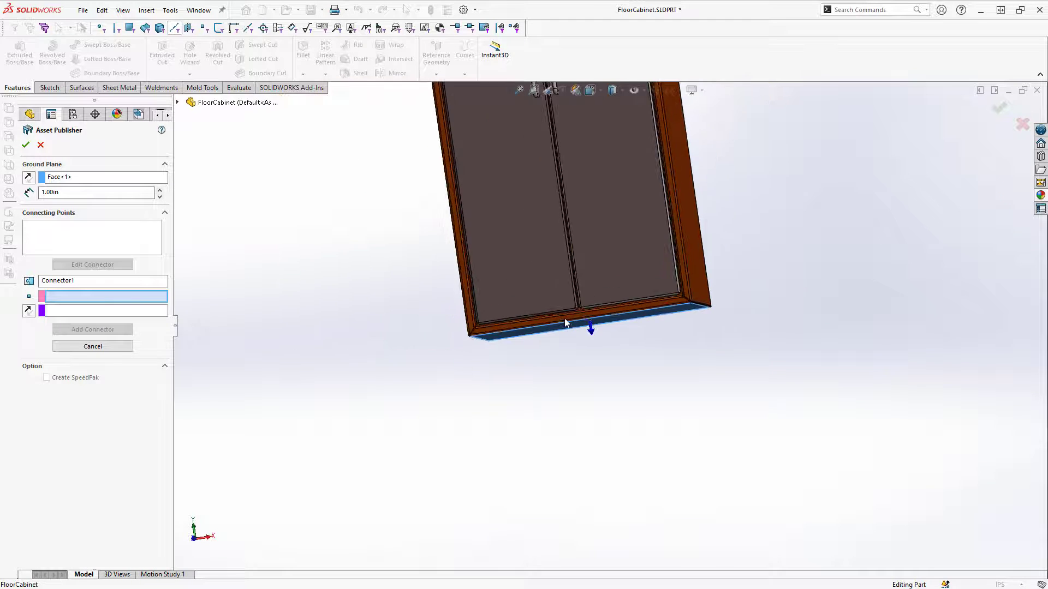
{"action": "middle_click_drag", "start_coordinate": [565, 323], "coordinate": [564, 319]}
Define Connector1 from a top edge, with the adjoining side face as its direction, and add it
{"action": "scroll", "coordinate": [564, 319], "scroll_direction": "down", "scroll_amount": 4}
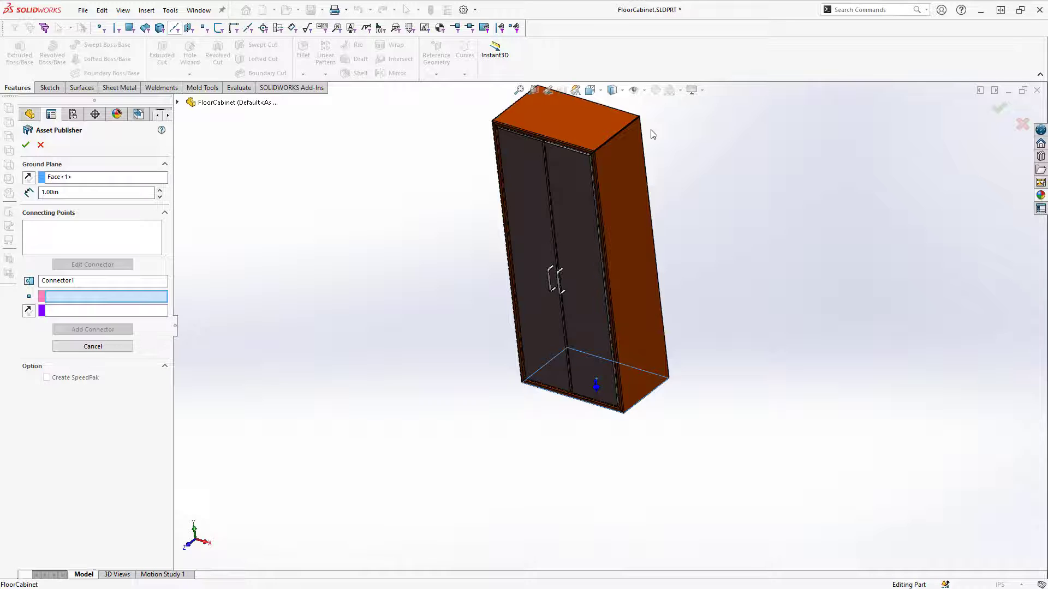
{"action": "scroll", "coordinate": [653, 134], "scroll_direction": "down", "scroll_amount": 8}
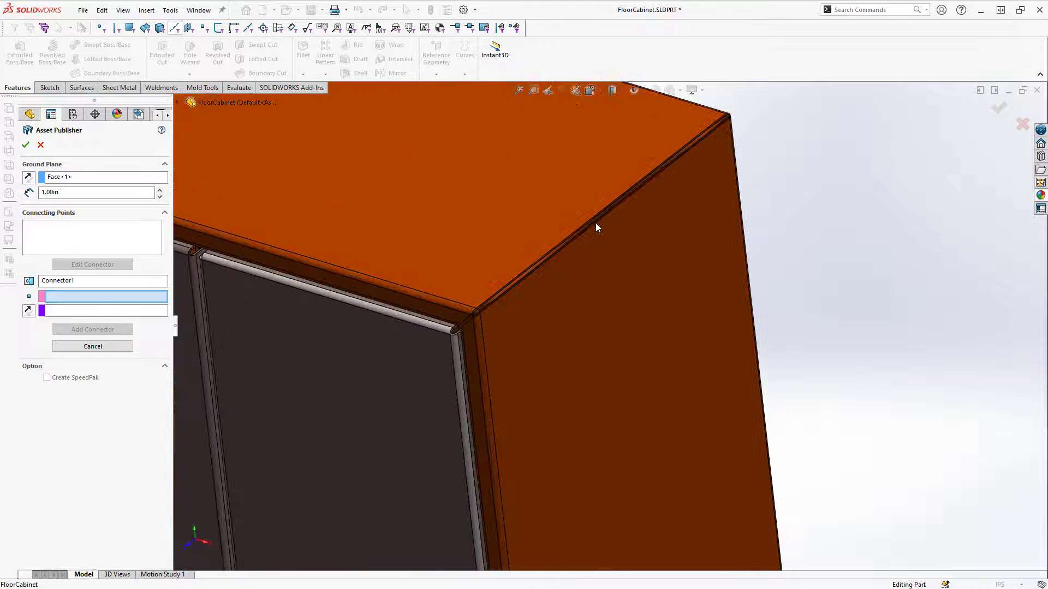
{"action": "left_click", "coordinate": [597, 227]}
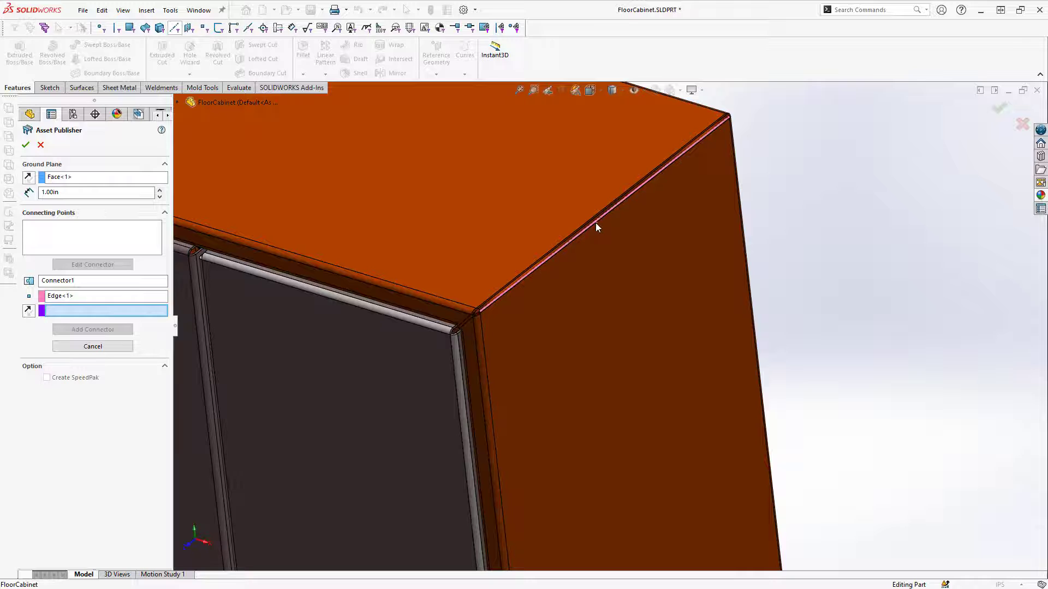
{"action": "left_click", "coordinate": [620, 304]}
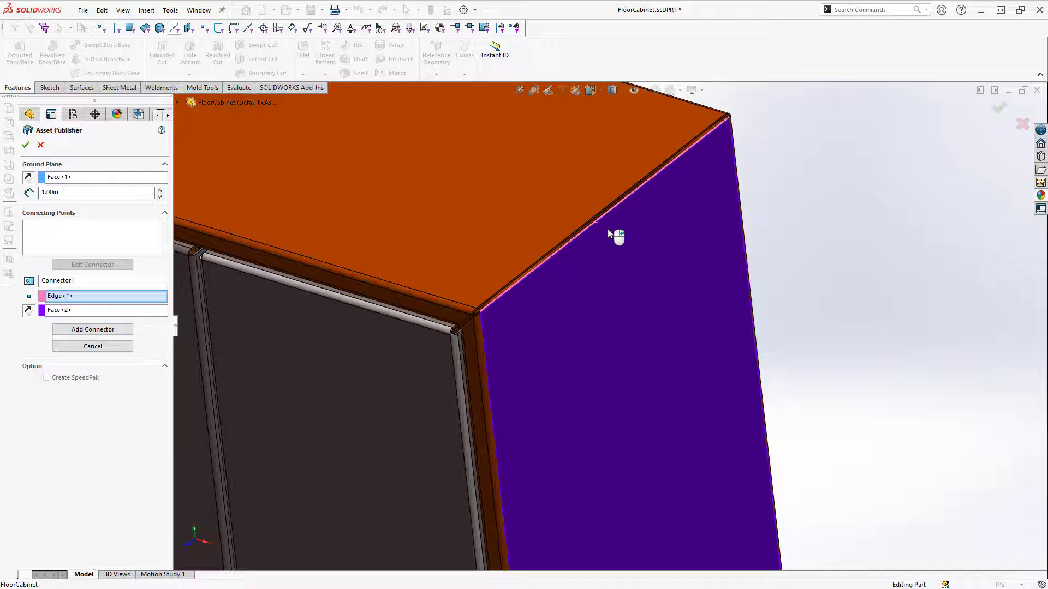
{"action": "left_click", "coordinate": [93, 329]}
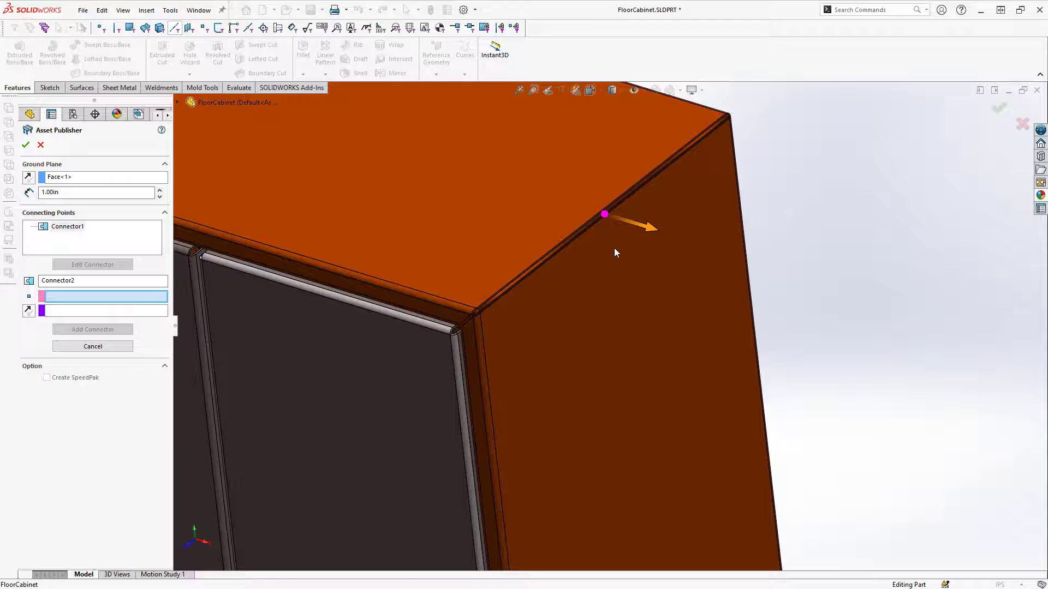
Define Connector2 from the opposite top edge, directed by the other side face, and add it
{"action": "scroll", "coordinate": [614, 247], "scroll_direction": "up", "scroll_amount": 5}
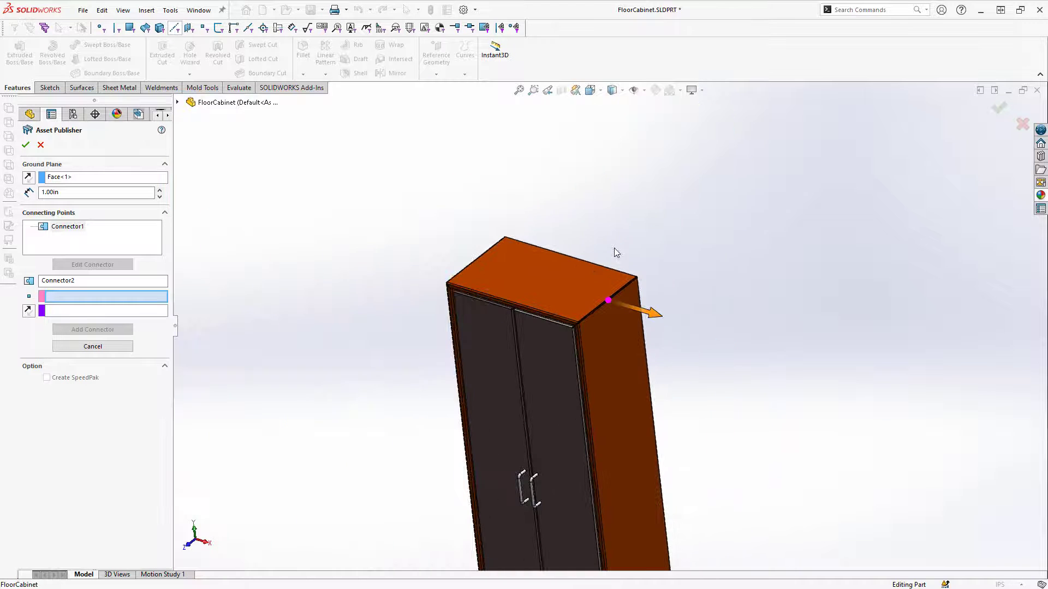
{"action": "middle_click_drag", "start_coordinate": [614, 247], "coordinate": [614, 247]}
{"action": "scroll", "coordinate": [614, 248], "scroll_direction": "down", "scroll_amount": 8}
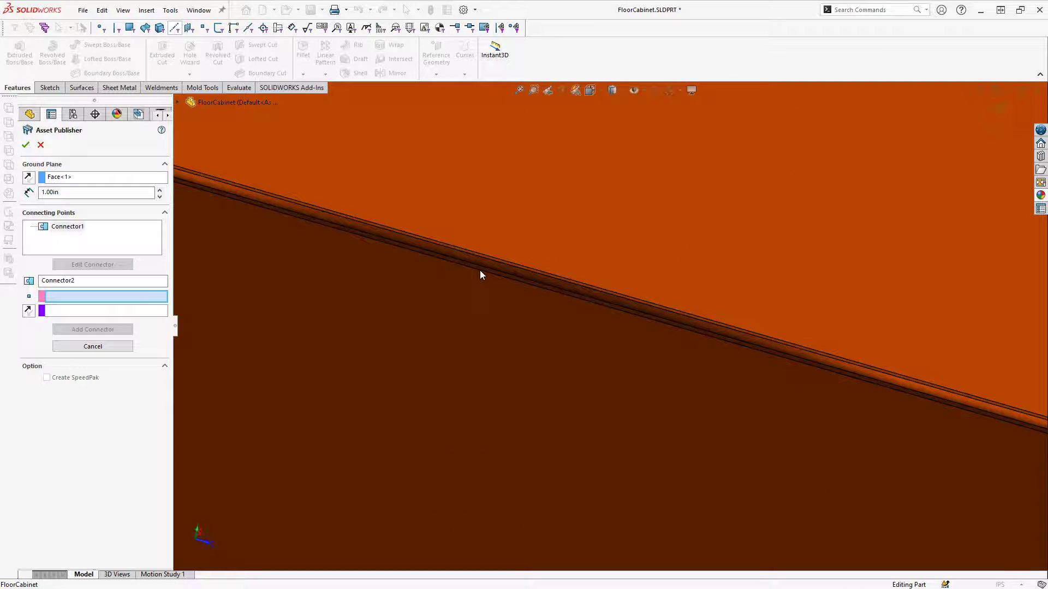
{"action": "left_click", "coordinate": [480, 272]}
{"action": "scroll", "coordinate": [480, 270], "scroll_direction": "up", "scroll_amount": 8}
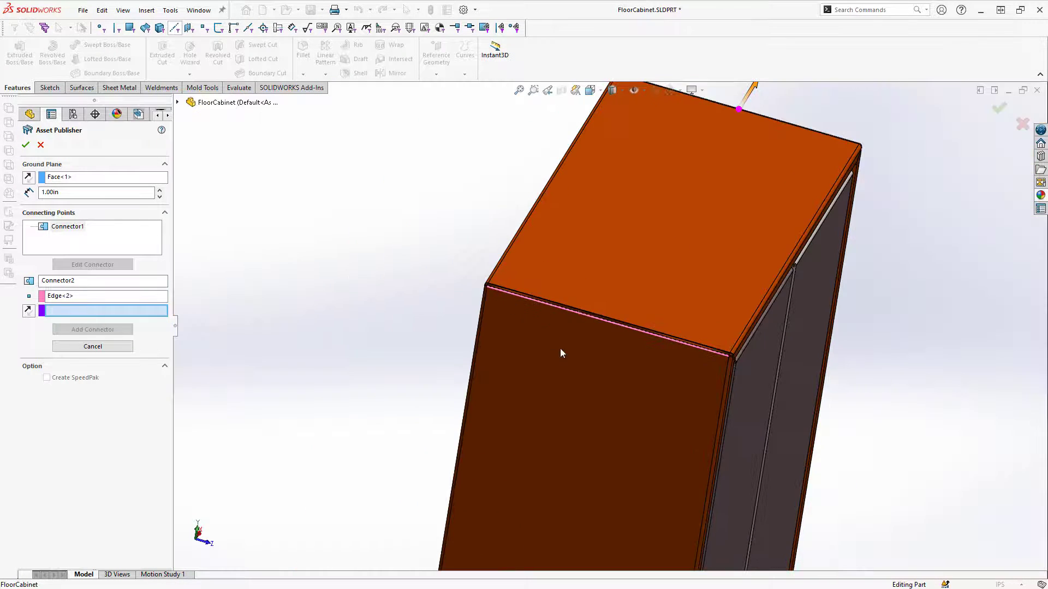
{"action": "left_click", "coordinate": [546, 372]}
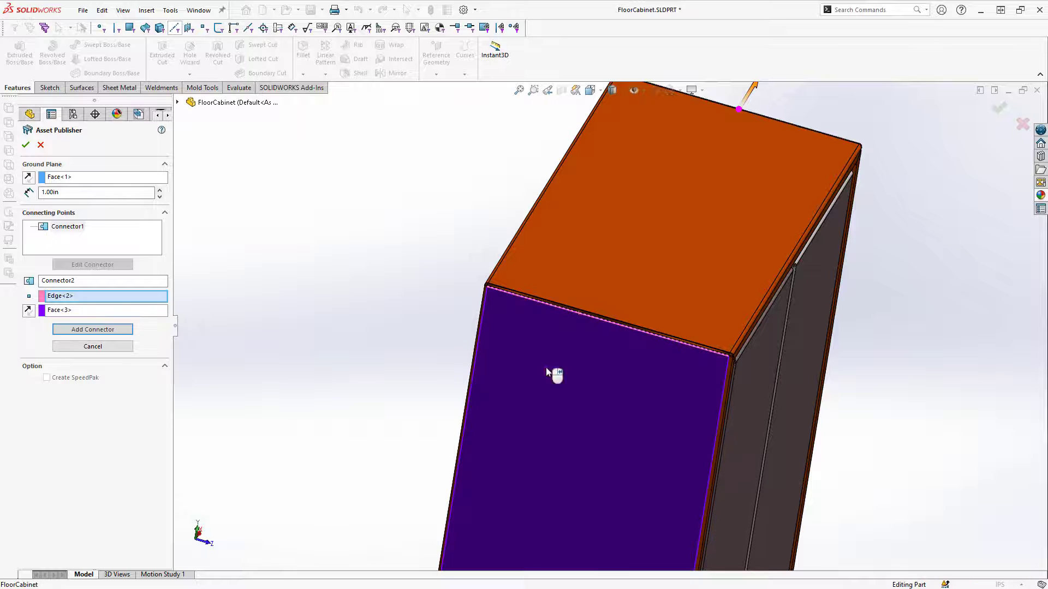
{"action": "left_click", "coordinate": [121, 332]}
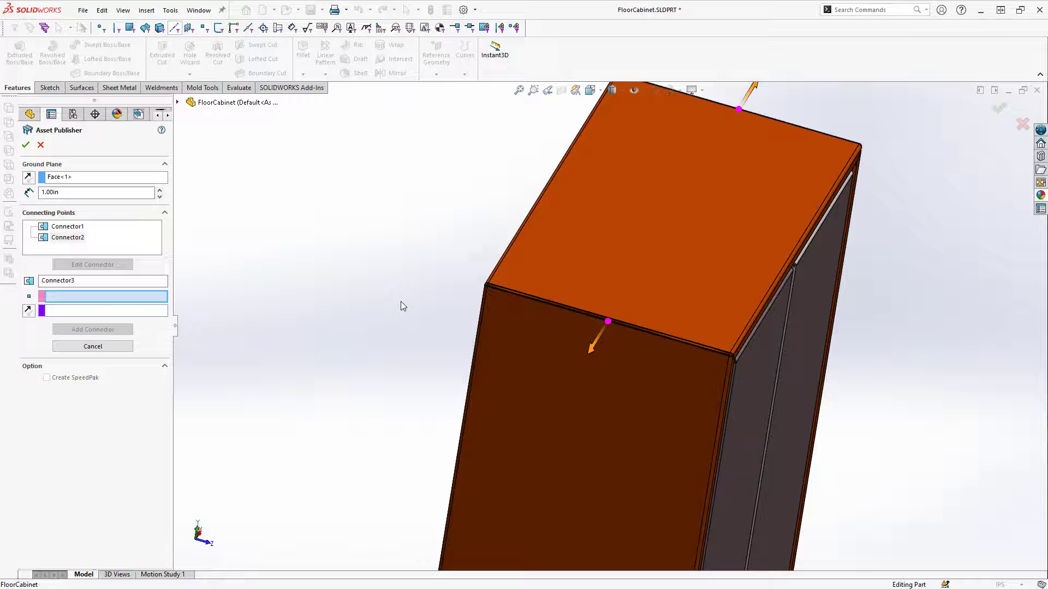
Confirm the asset and expand Published References to show Ground Plane, Connector1 and Connector2
{"action": "key", "text": "f"}
{"action": "middle_click_drag", "start_coordinate": [421, 318], "coordinate": [535, 397]}
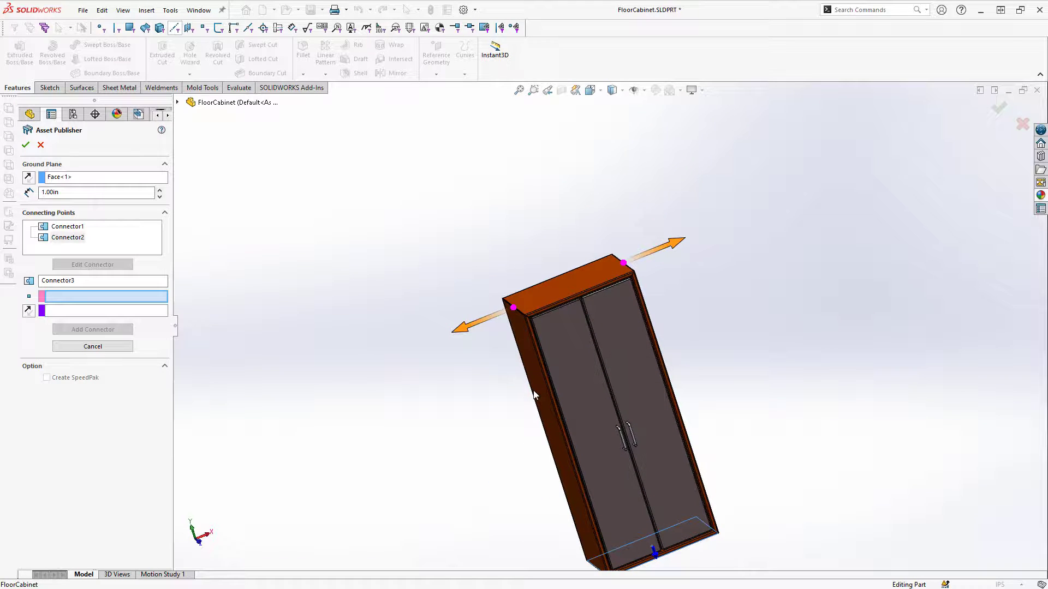
{"action": "left_click", "coordinate": [25, 145]}
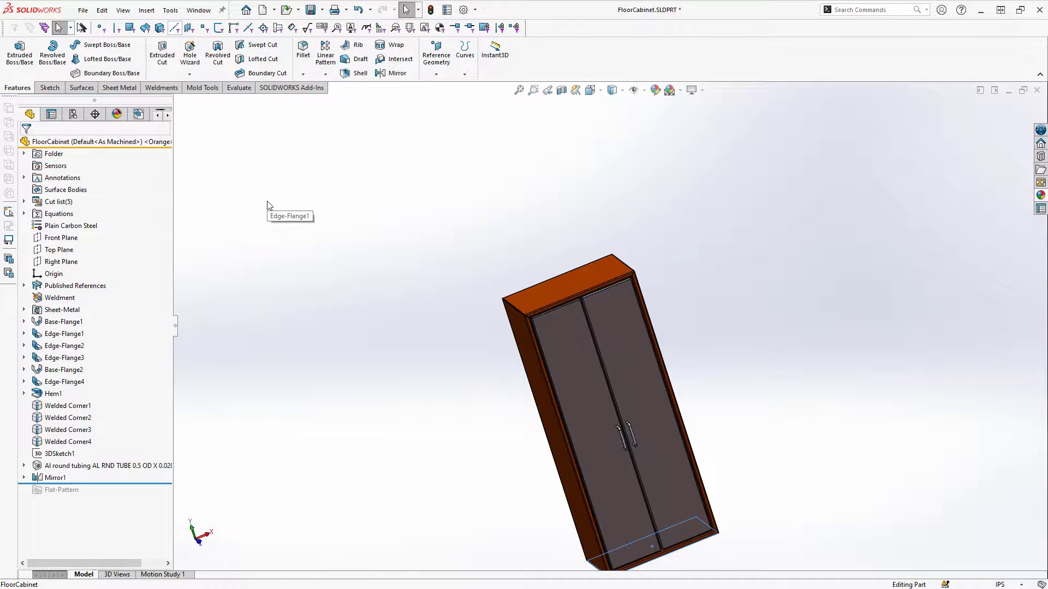
{"action": "double_click", "coordinate": [66, 285]}
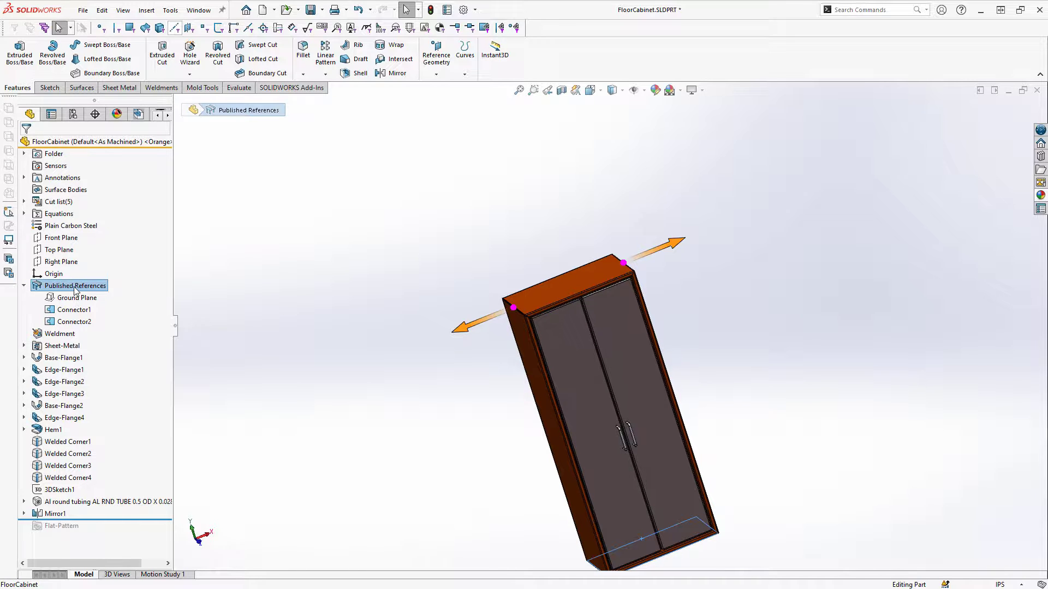
{"action": "right_click", "coordinate": [76, 290]}
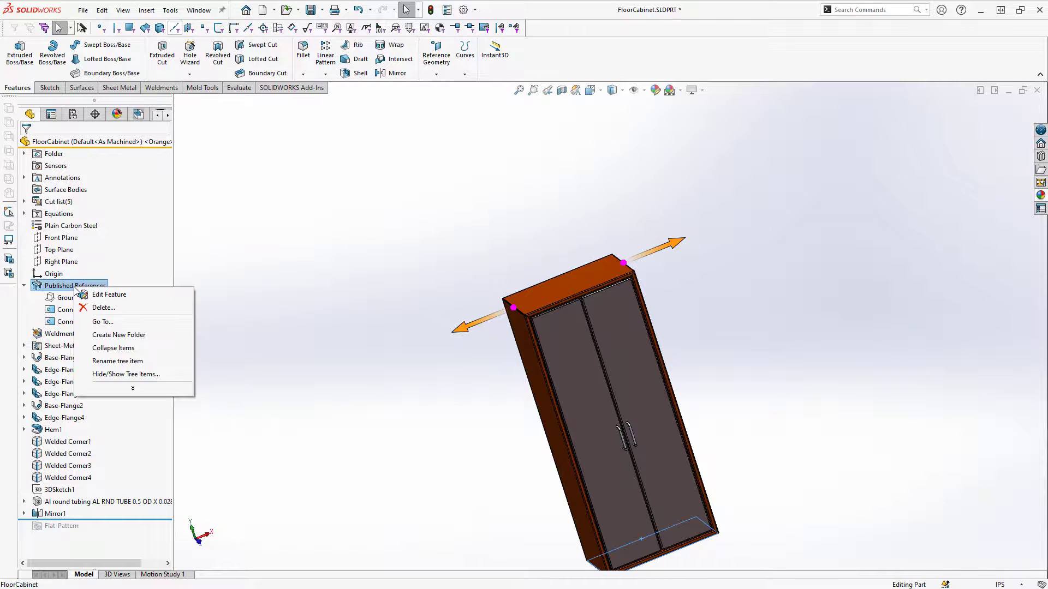
{"action": "left_click", "coordinate": [109, 298]}
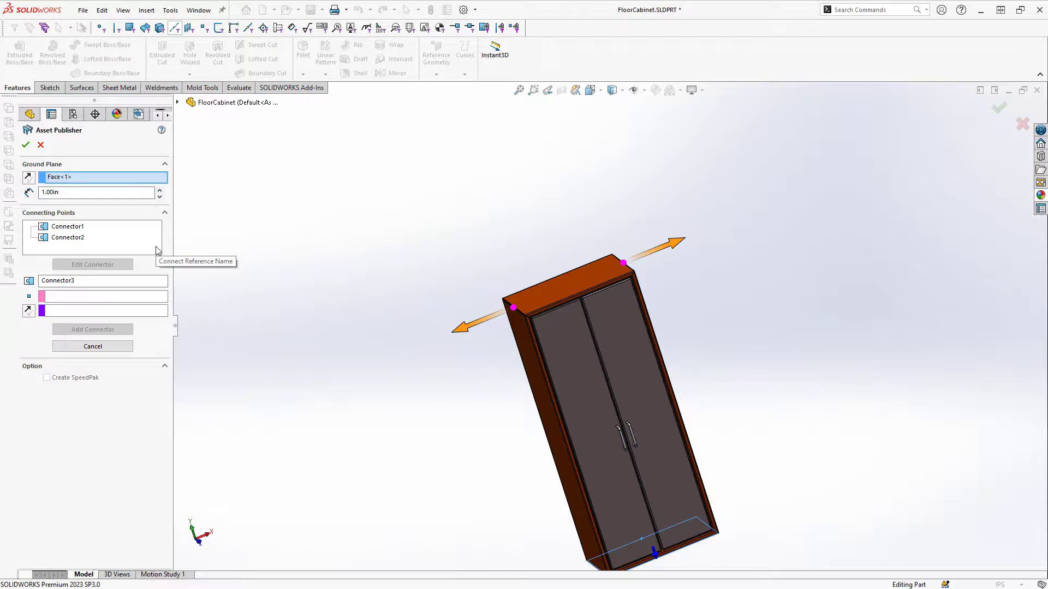
{"action": "left_click", "coordinate": [26, 145]}
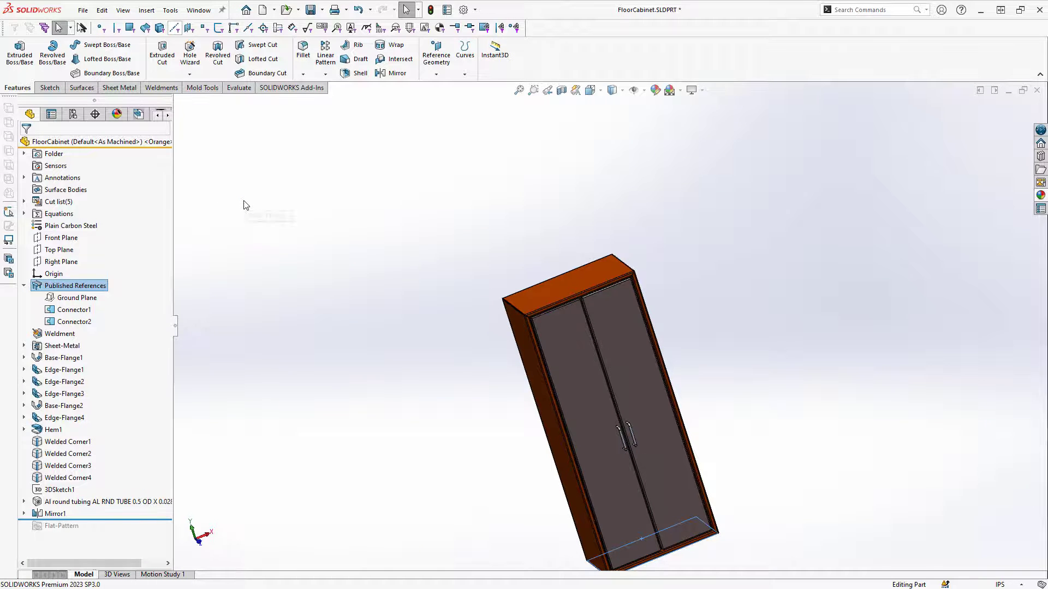
Save FloorCabinet.SLDPRT with Ctrl+S
{"action": "key", "text": "ctrl+s"}
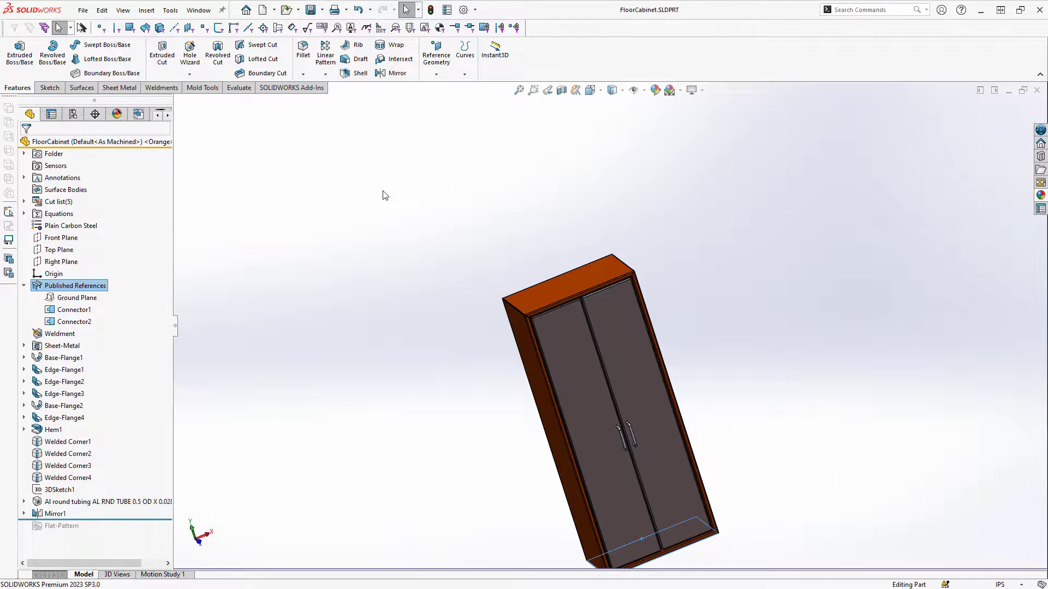